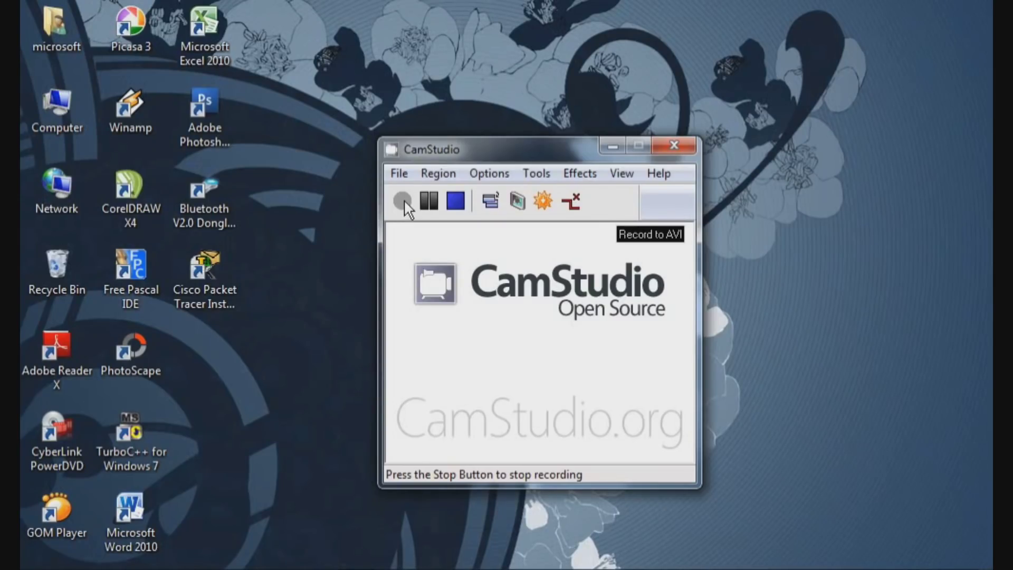
click(403, 203)
click(612, 146)
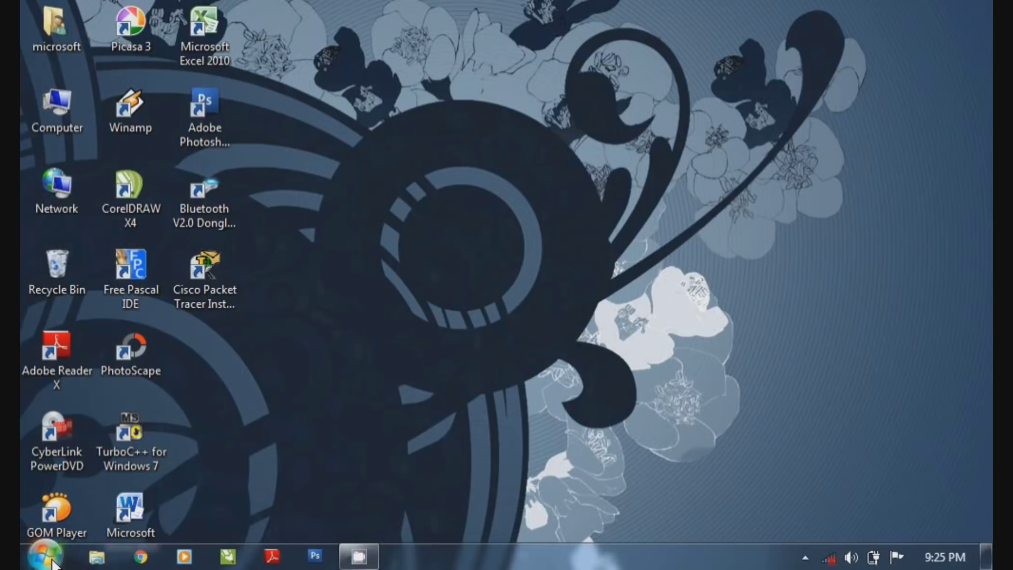
Search the installed programs for "serv" and open the Services console.
click(56, 563)
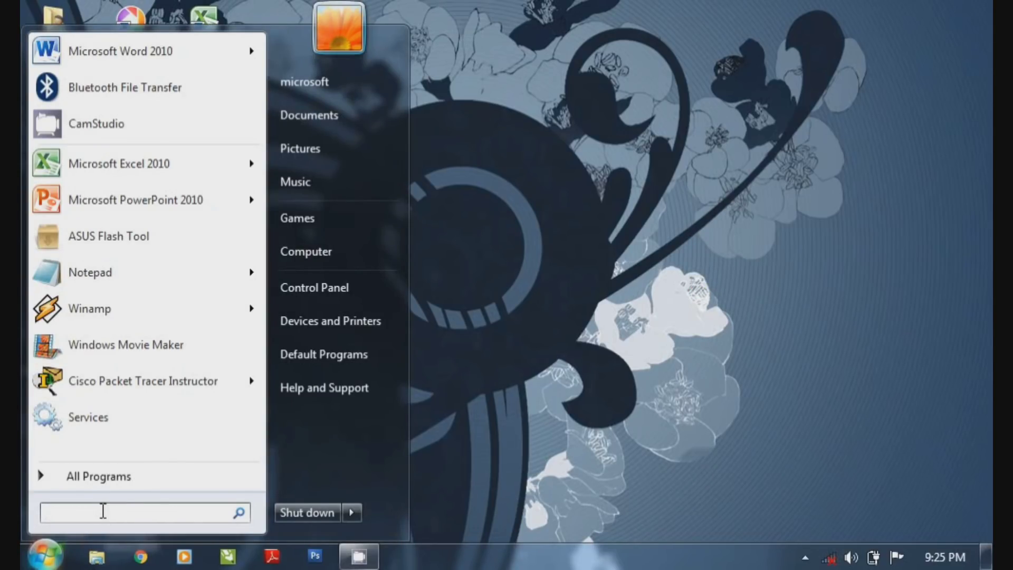
text(serv)
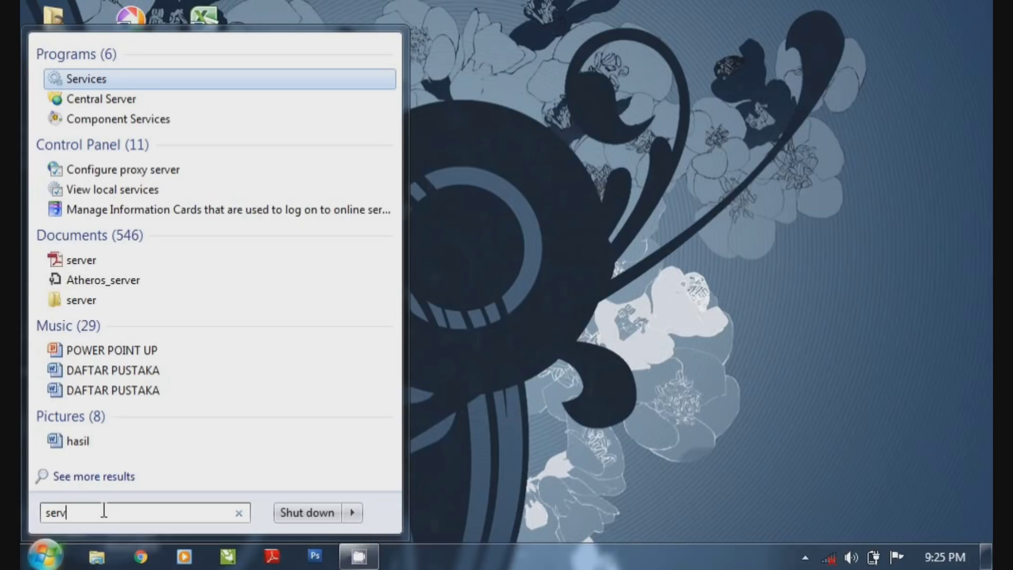
click(134, 84)
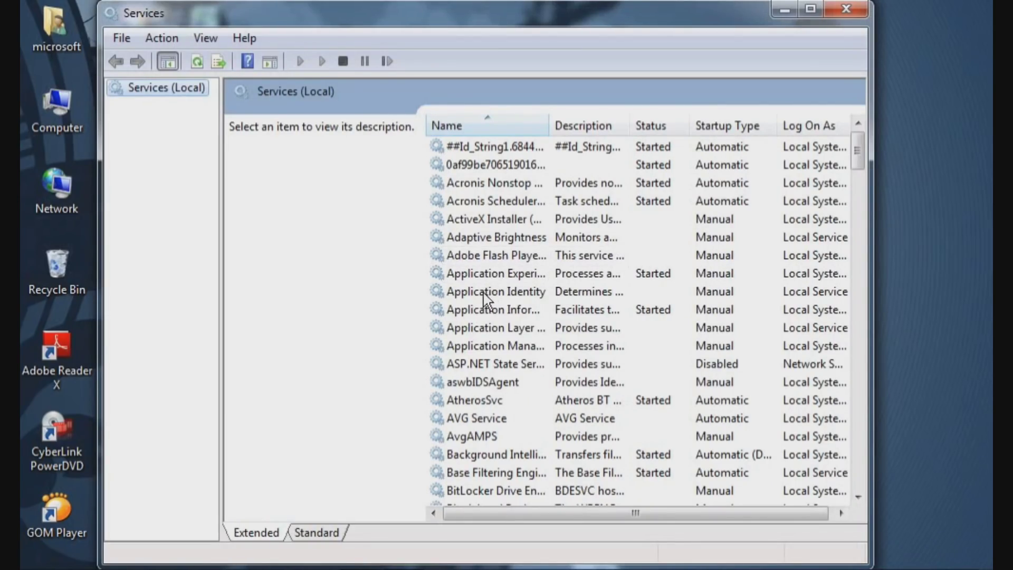
Find the Print Spooler service, open its properties and stop the service.
key(p)
double_click(522, 334)
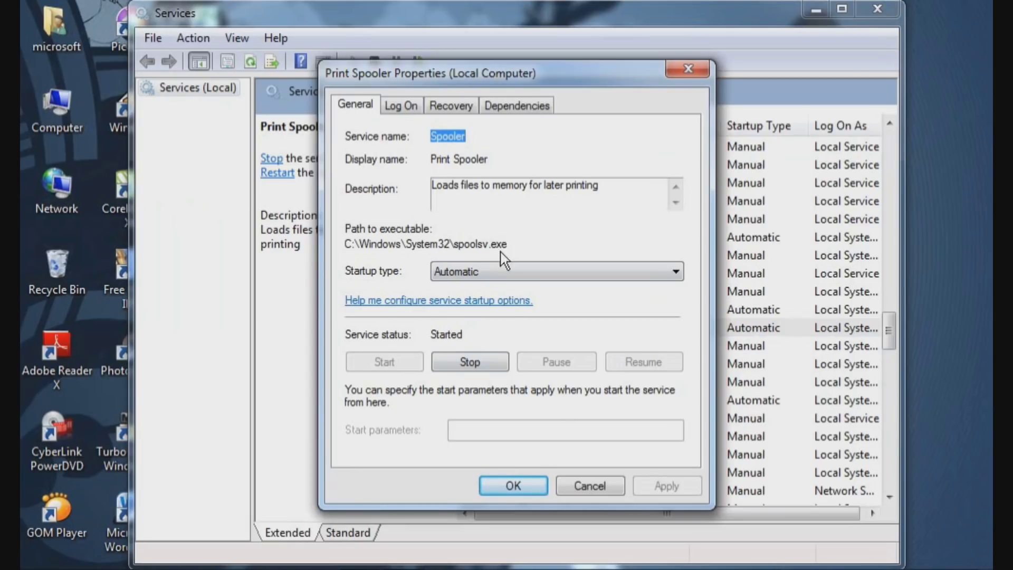
click(469, 362)
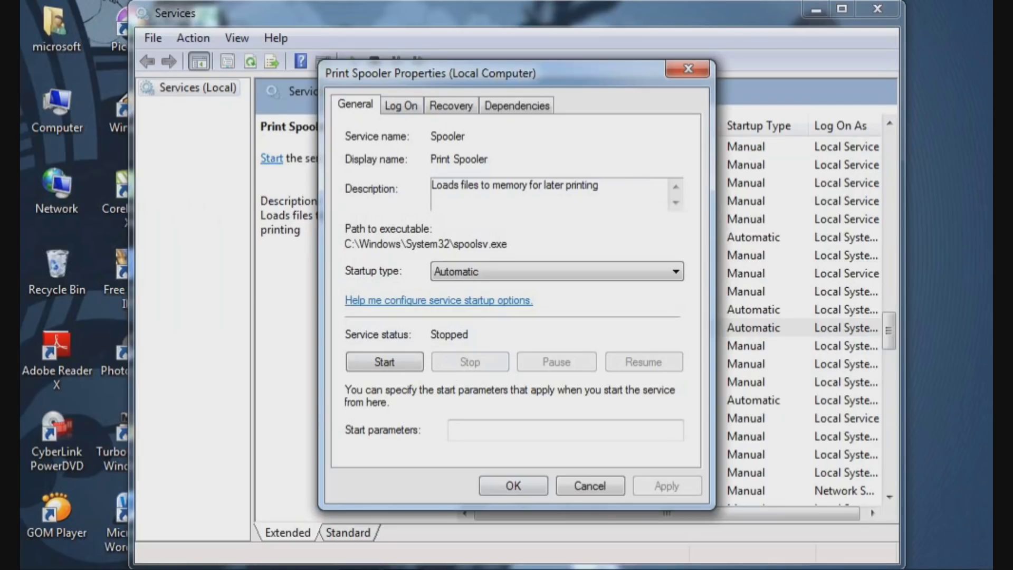
Browse to the print spool folder C:\Windows\System32\spool\PRINTERS in the file explorer.
click(103, 563)
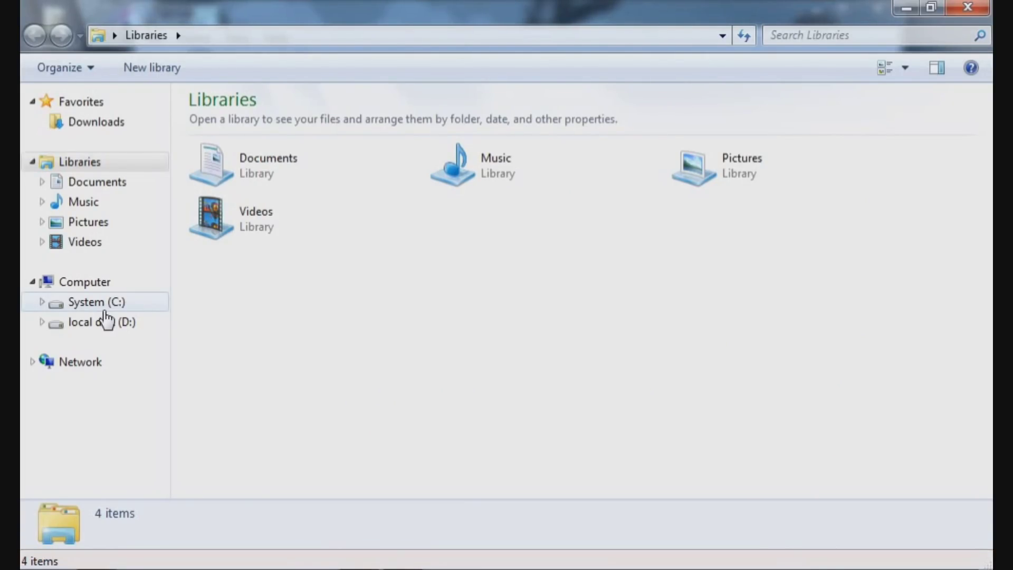
click(104, 306)
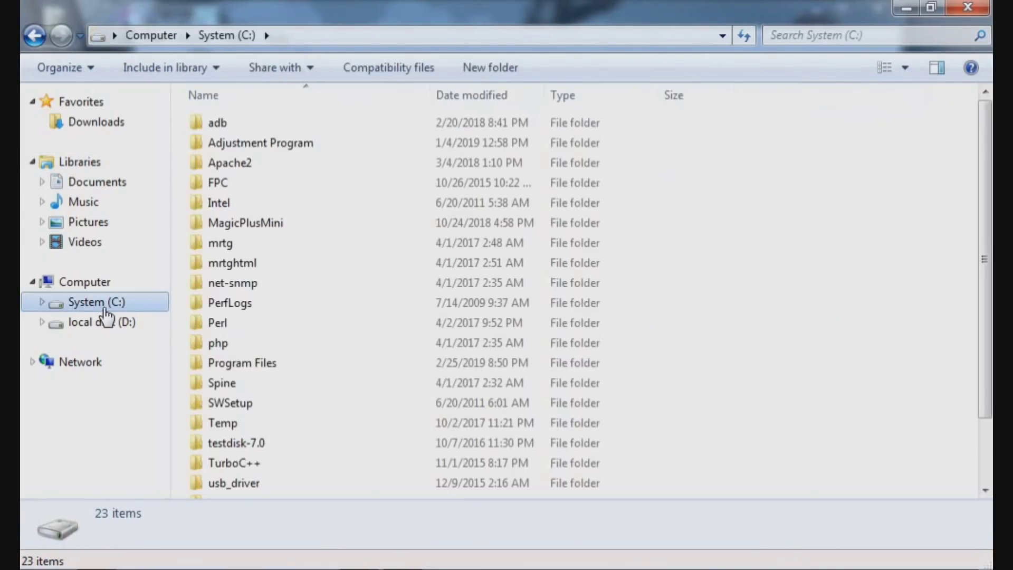
click(240, 289)
key(w)
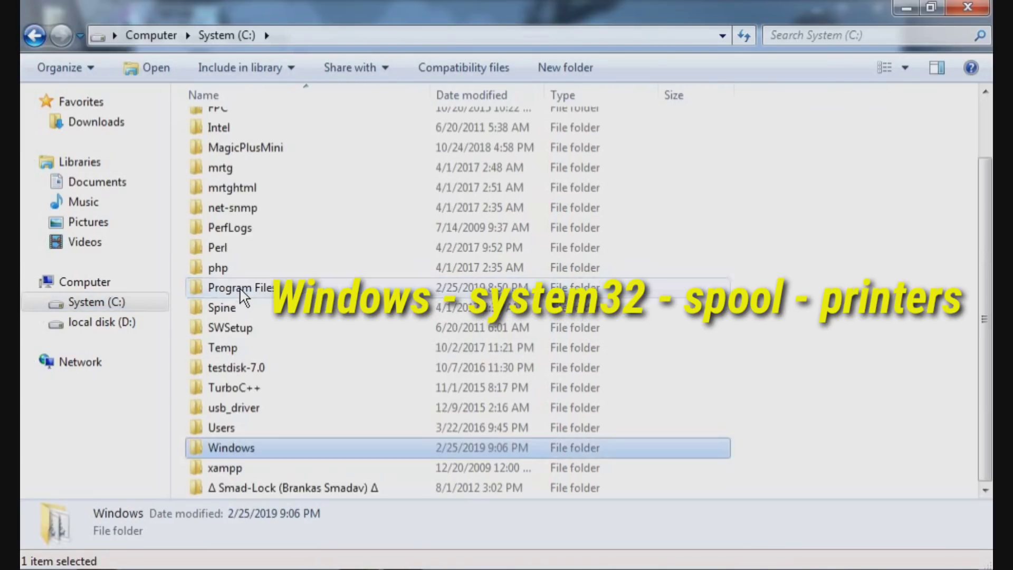
double_click(252, 450)
click(250, 325)
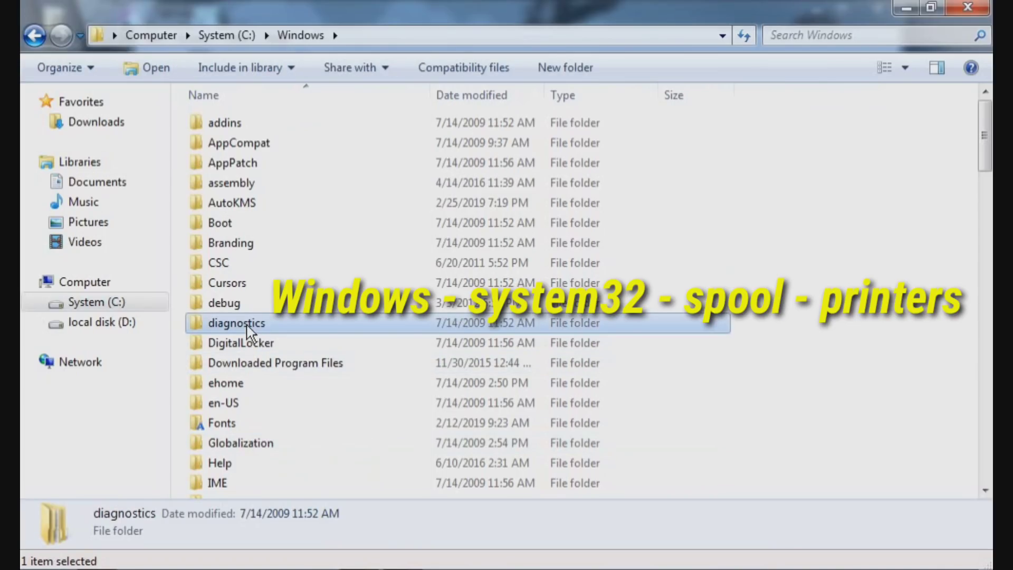
key(s)
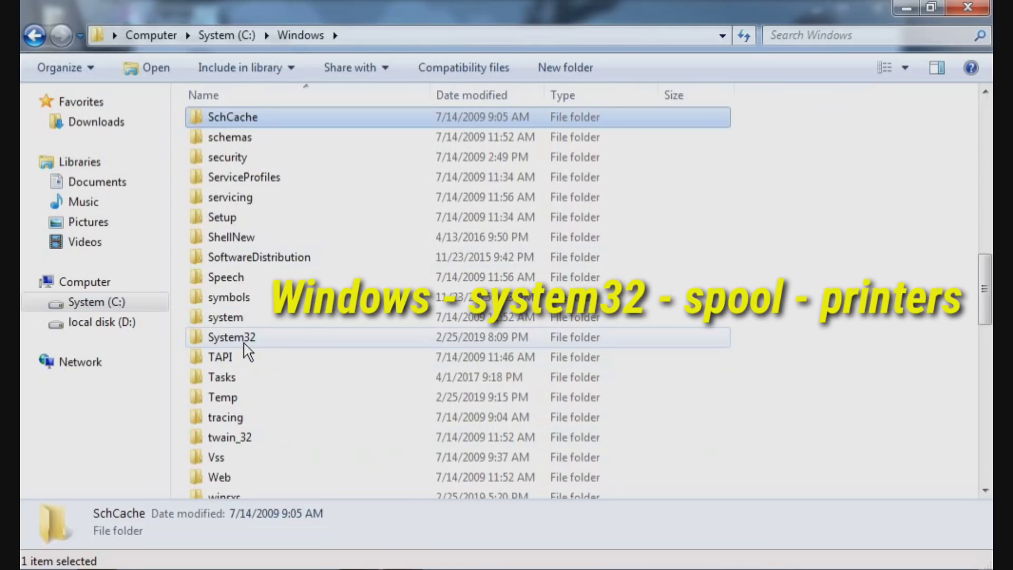
double_click(244, 343)
key(s)
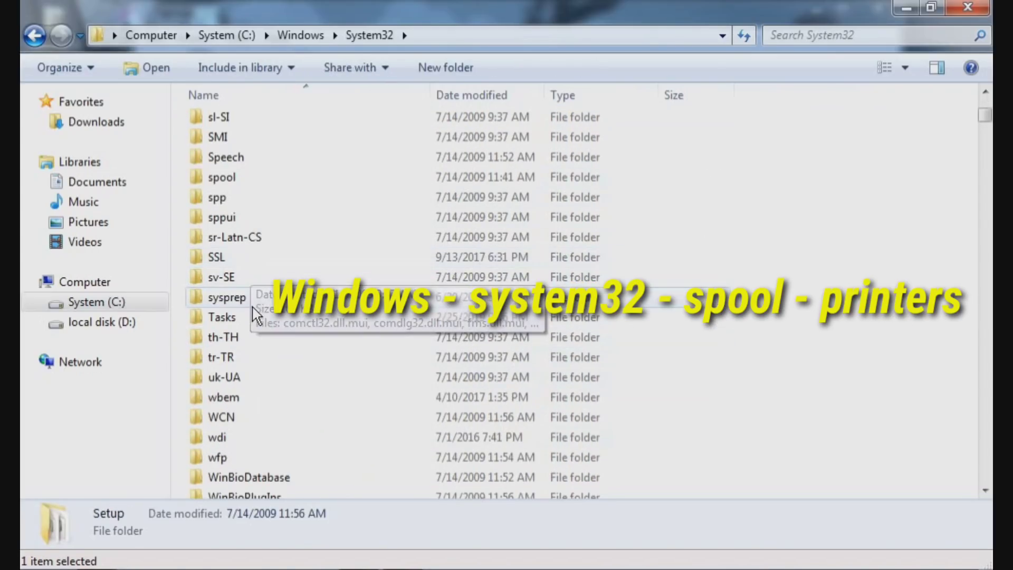
double_click(236, 182)
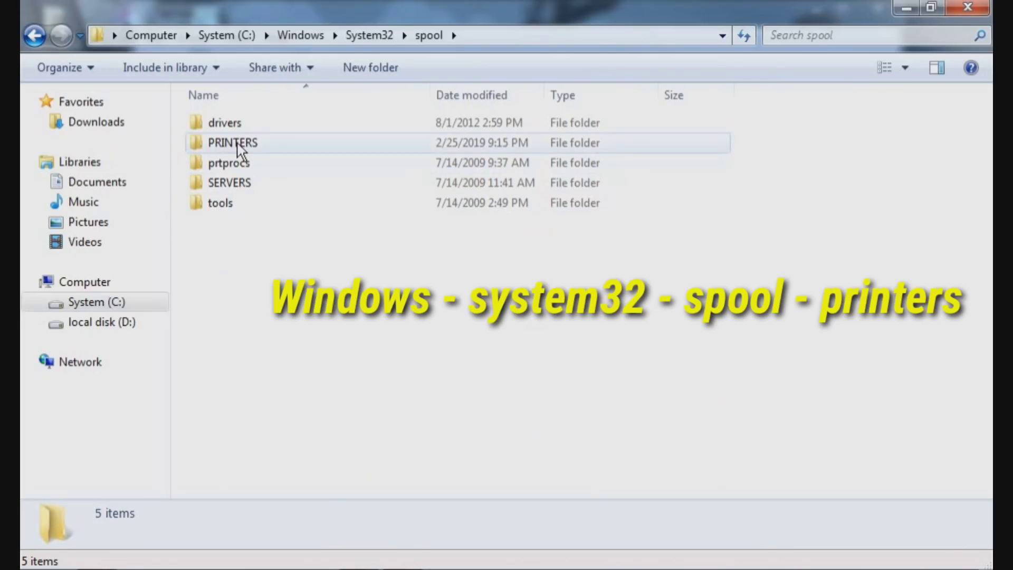
double_click(240, 150)
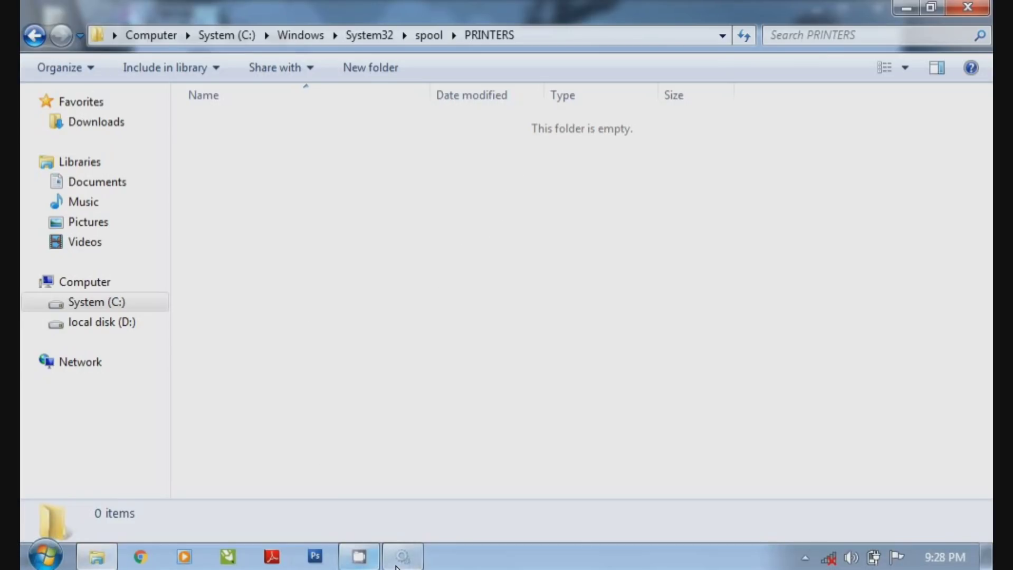
Return to Services, start the Print Spooler service from its properties, and close the Services and folder windows.
click(402, 560)
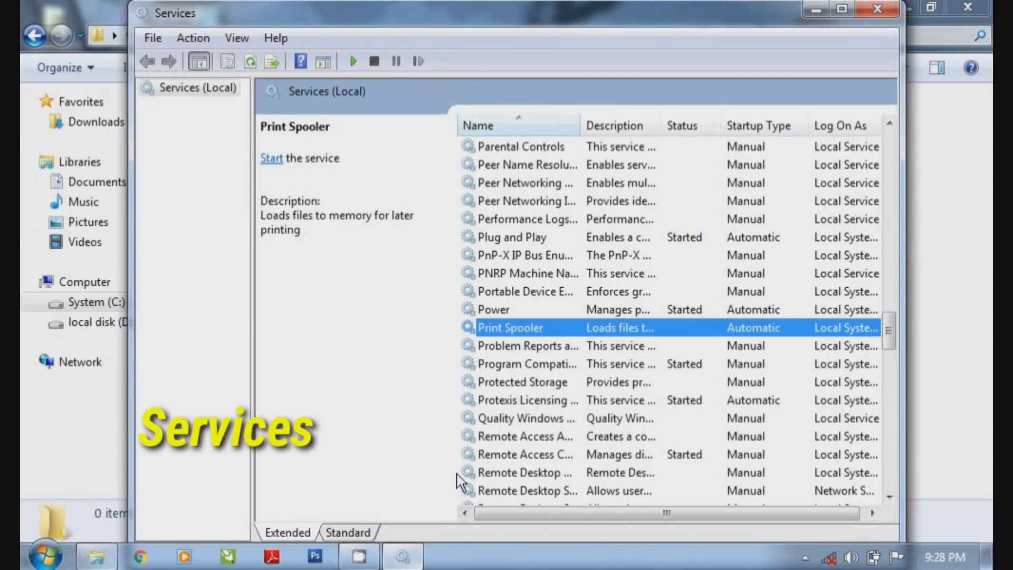
double_click(543, 328)
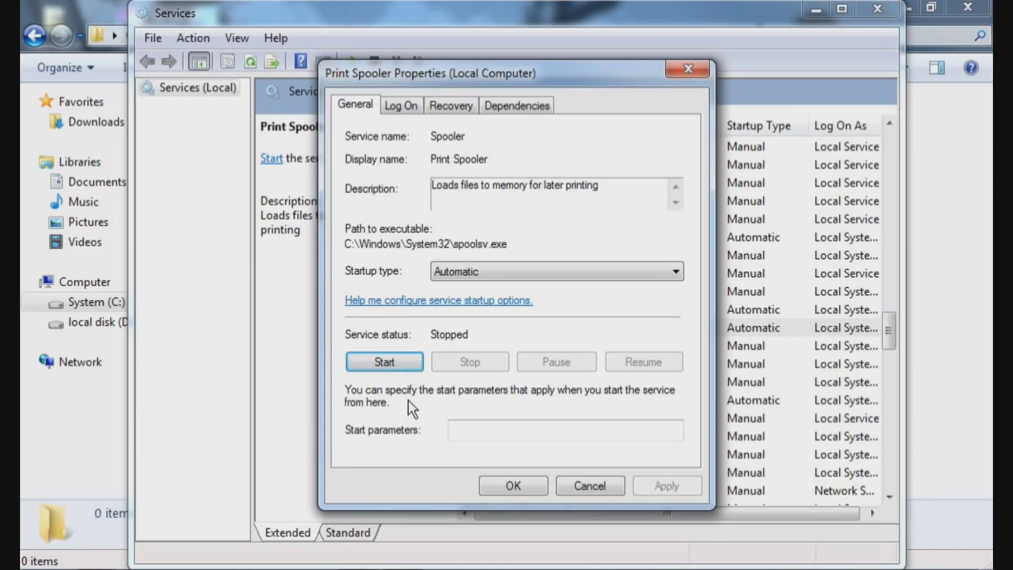
click(407, 369)
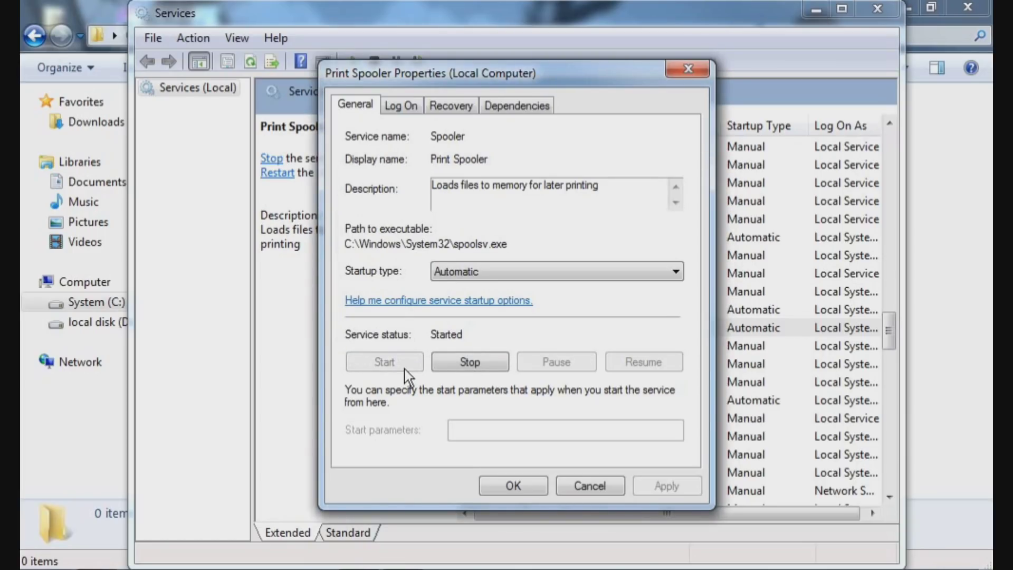
click(524, 487)
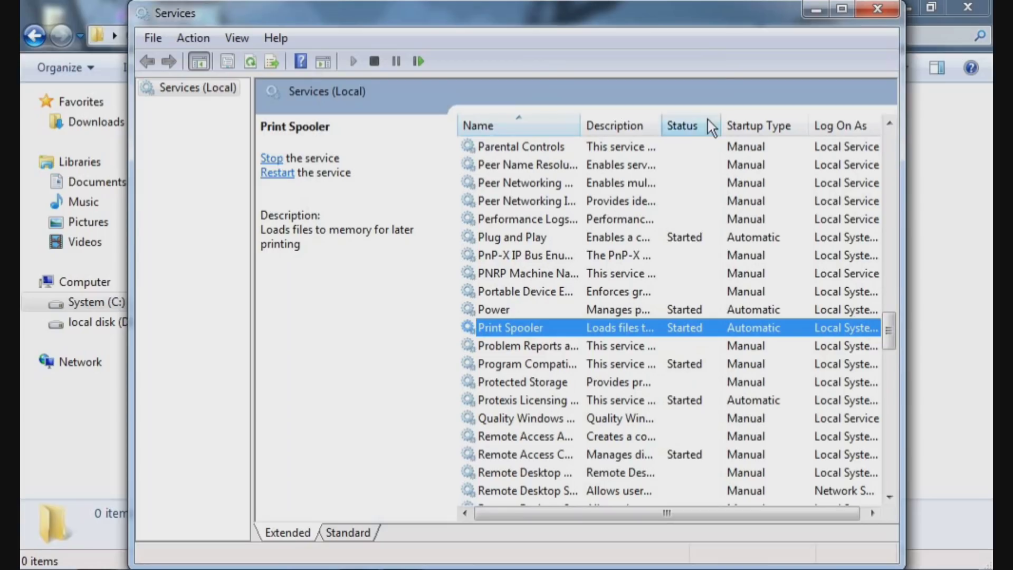
click(874, 9)
click(976, 8)
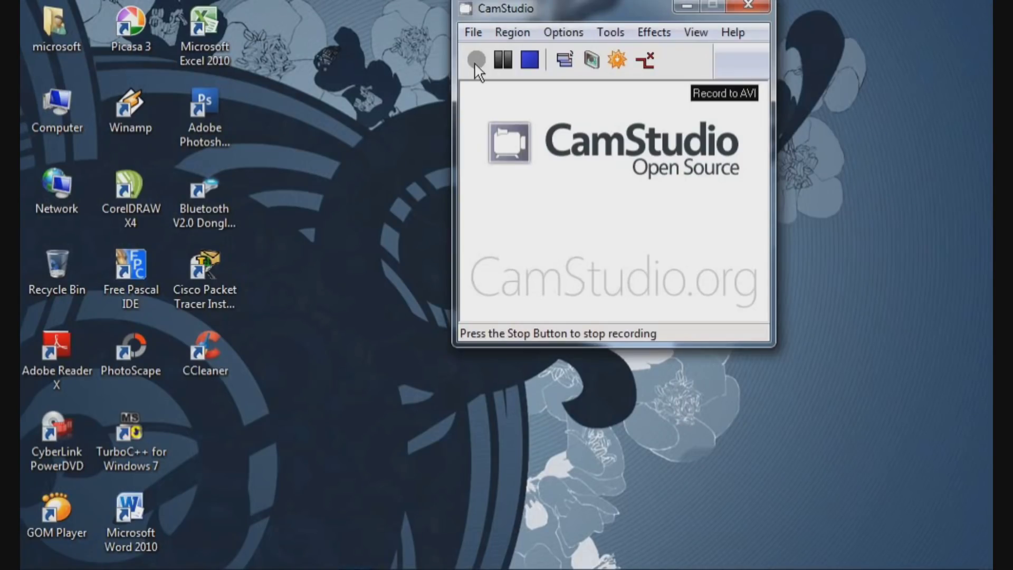
click(476, 60)
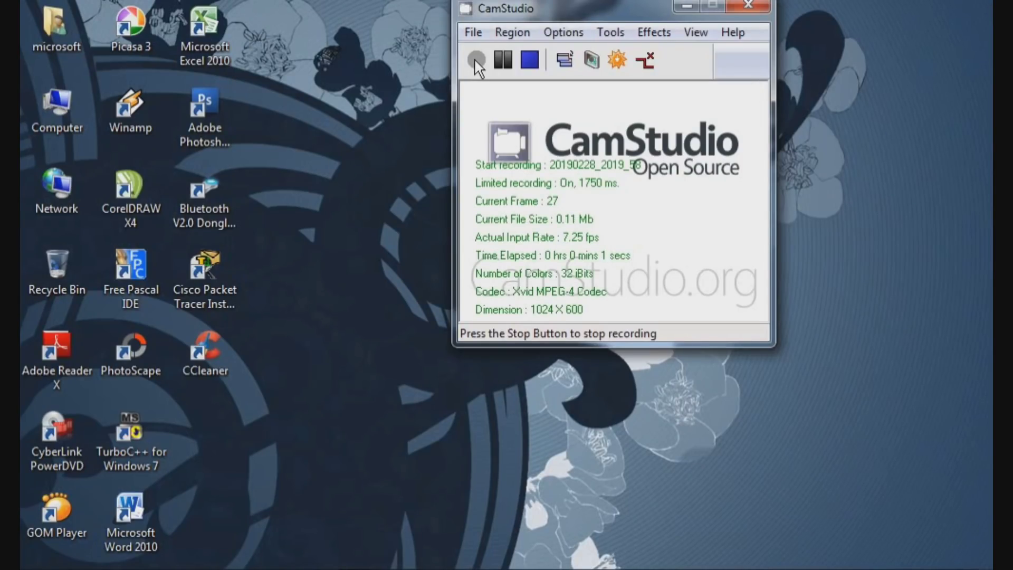
click(687, 6)
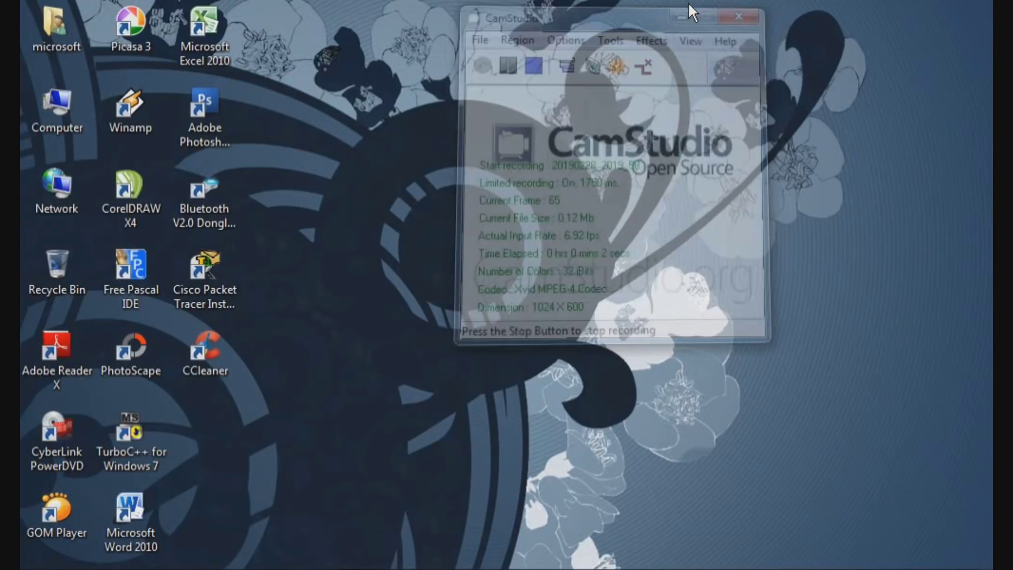
Open the EPSON L220 Series from Devices and Printers and bring up its document queue in a clear spot.
mouse_move(314, 565)
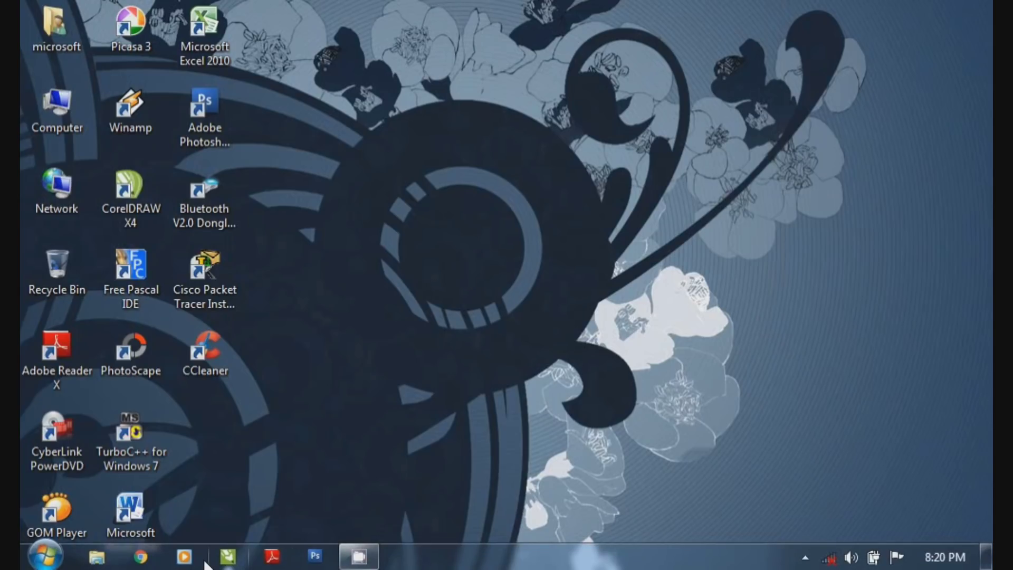
click(42, 563)
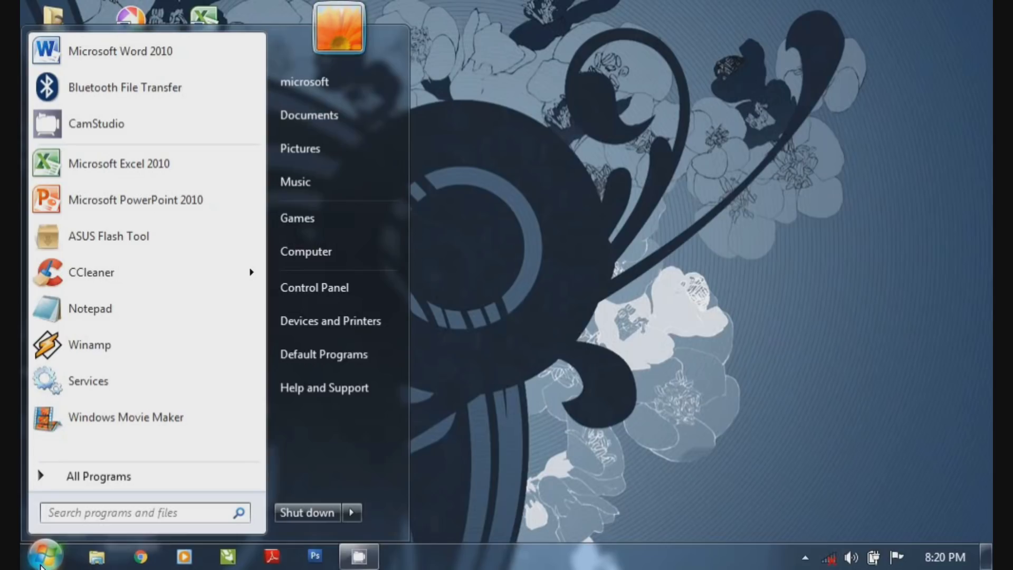
click(348, 320)
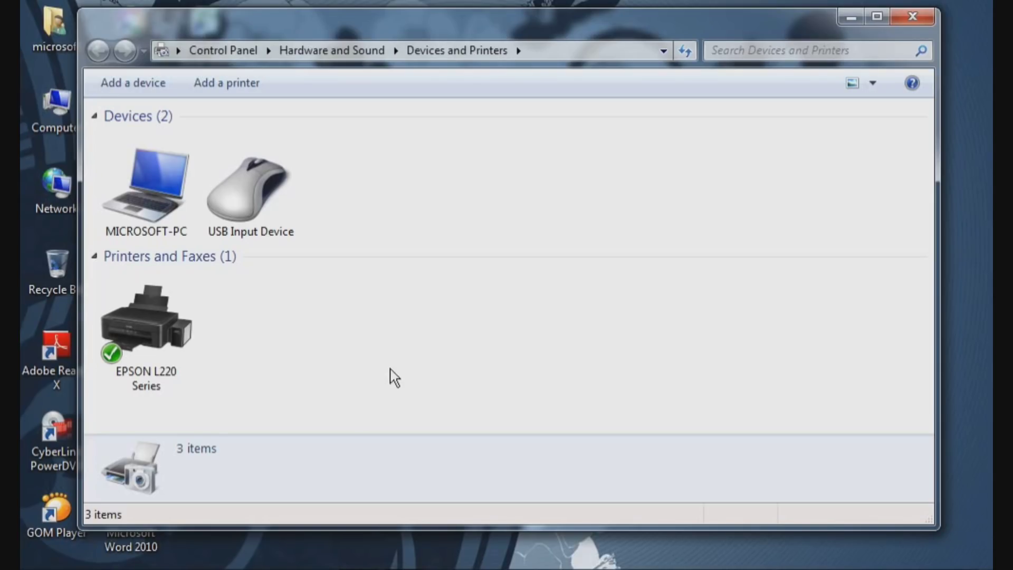
click(169, 334)
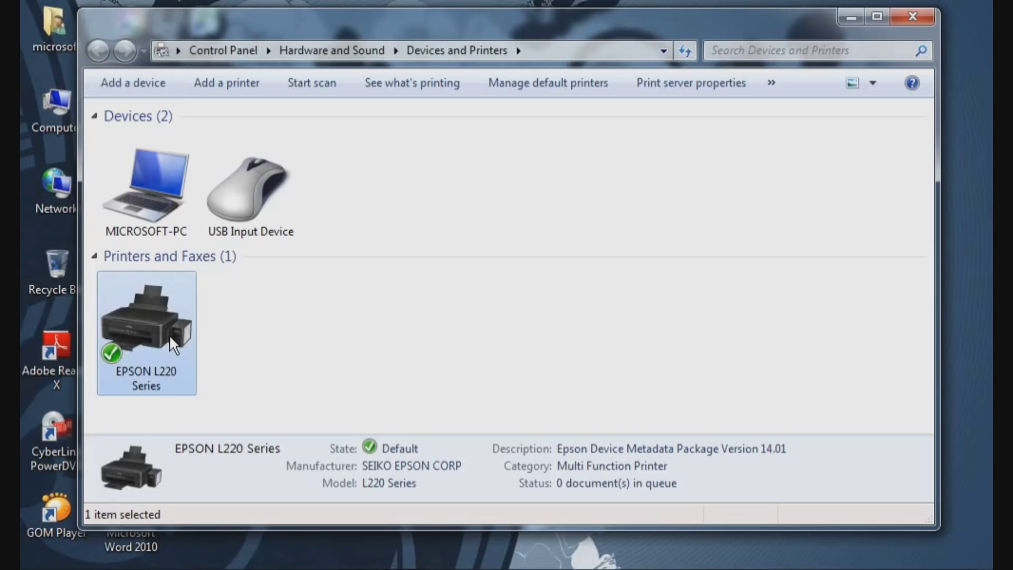
double_click(169, 334)
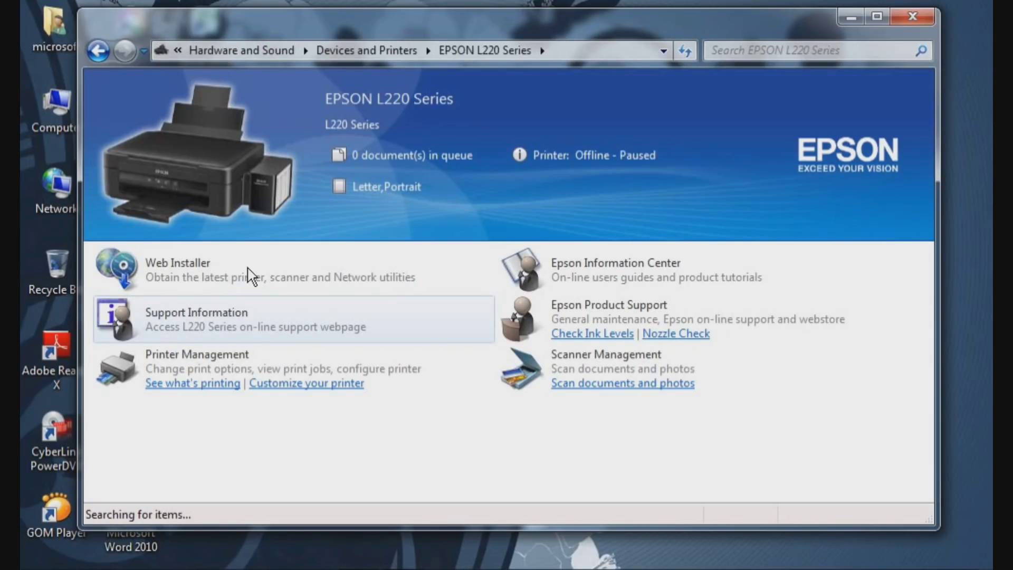
click(417, 158)
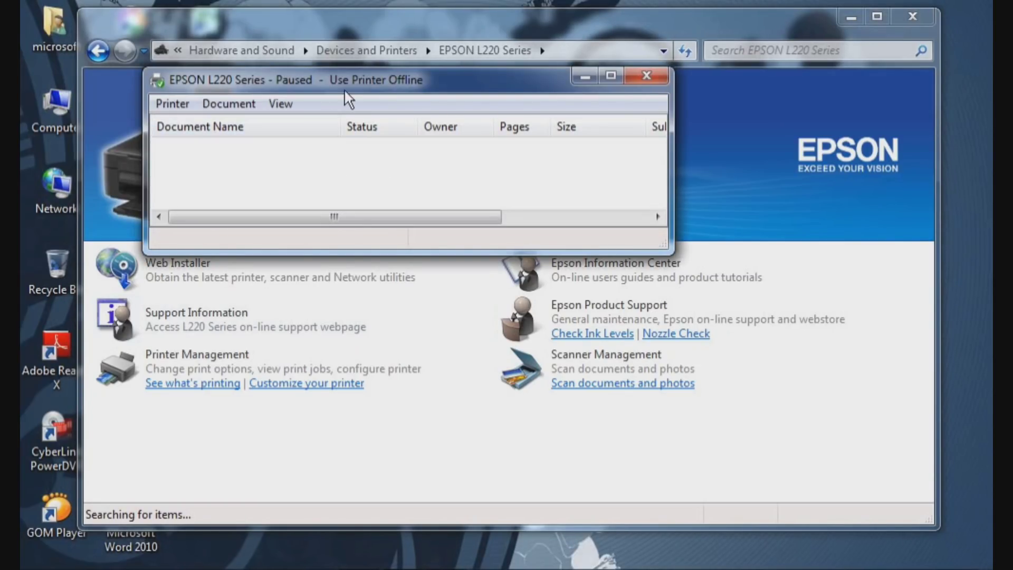
drag(349, 83, 553, 164)
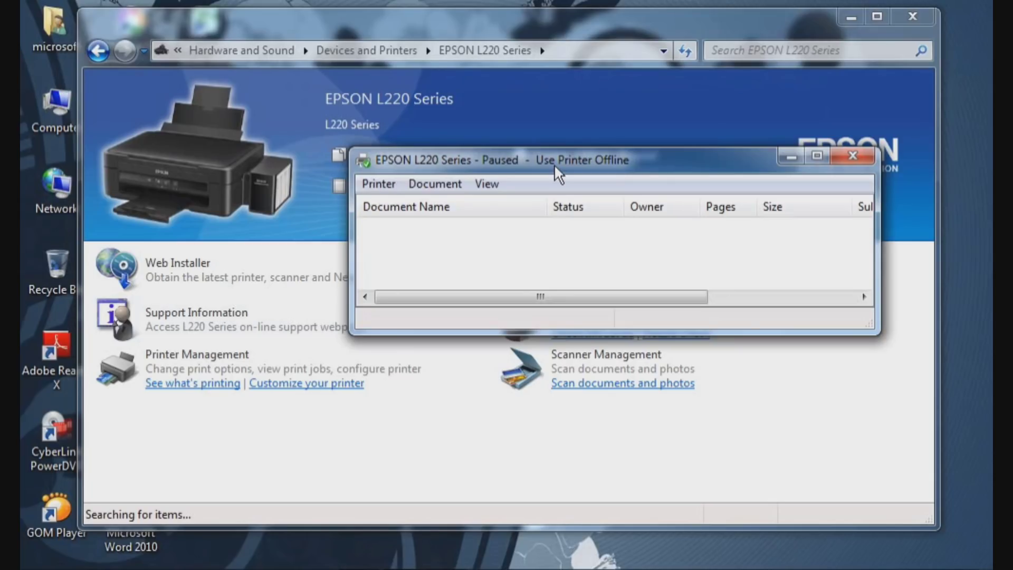
Turn off Pause Printing and Use Printer Offline for the EPSON L220 Series.
click(379, 186)
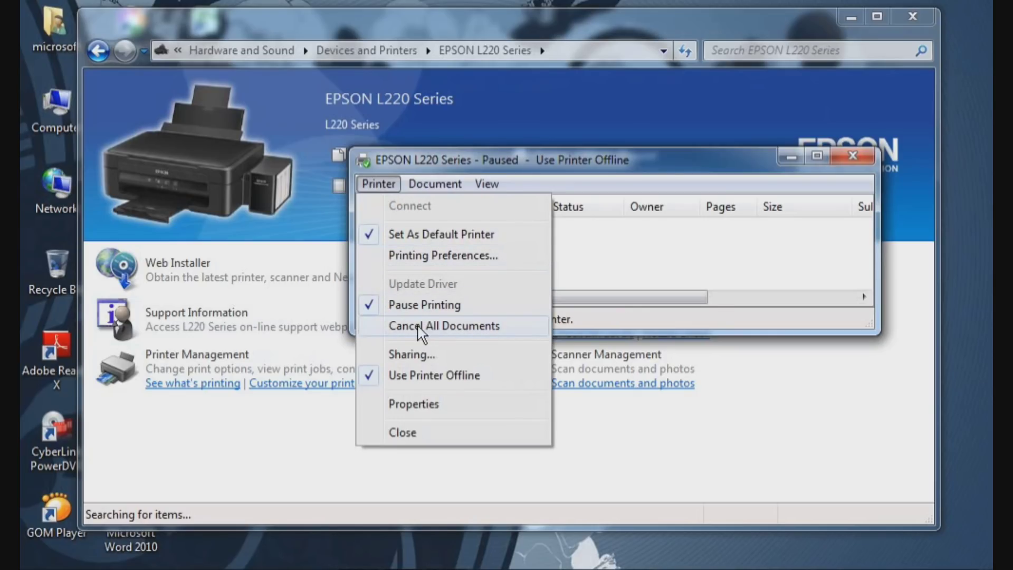
click(372, 310)
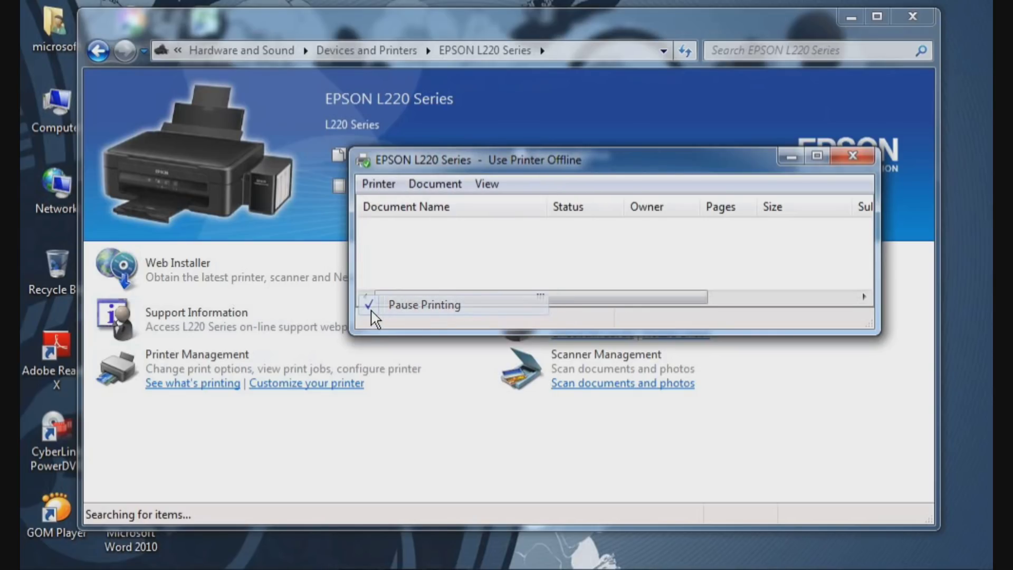
click(380, 185)
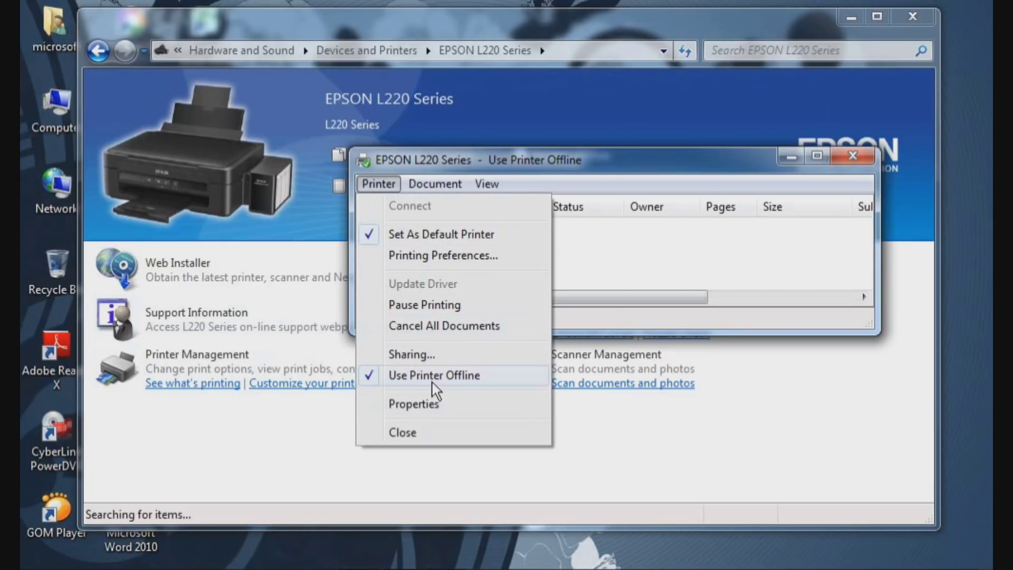
click(370, 381)
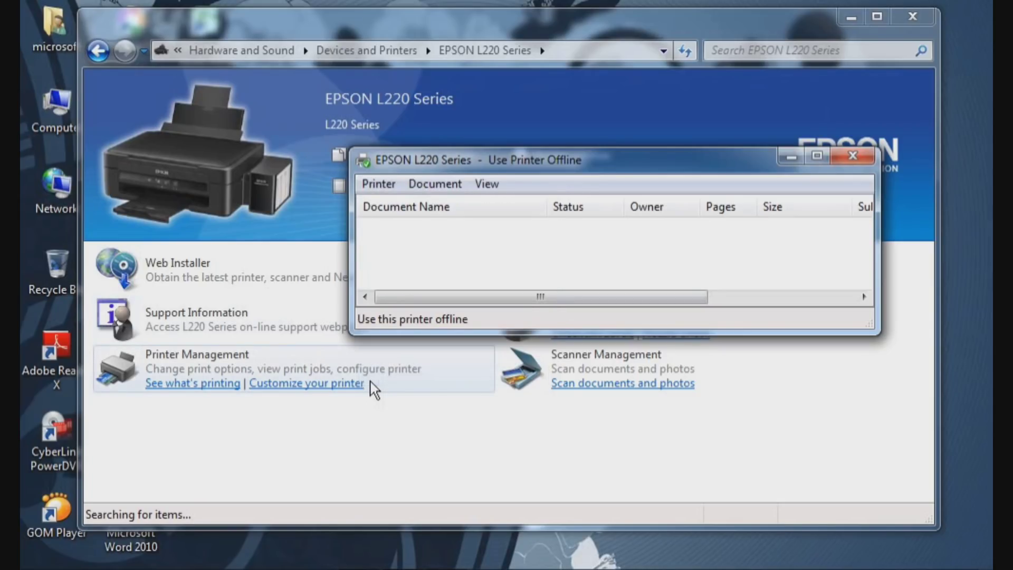
Check in the EPSON L220 Series properties that the USB001 virtual printer port is selected, accept the properties, and close both printer windows.
click(379, 186)
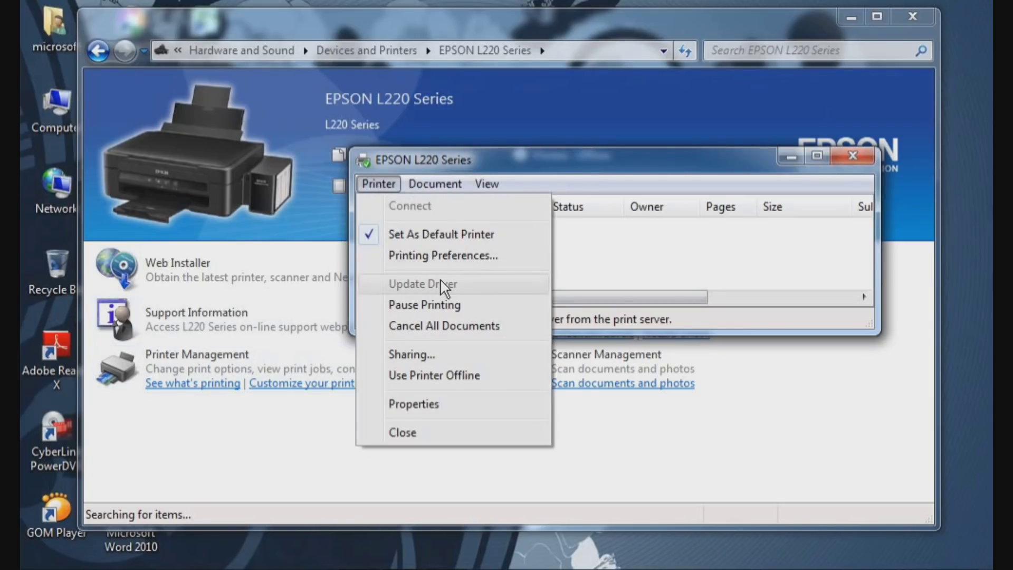
click(430, 405)
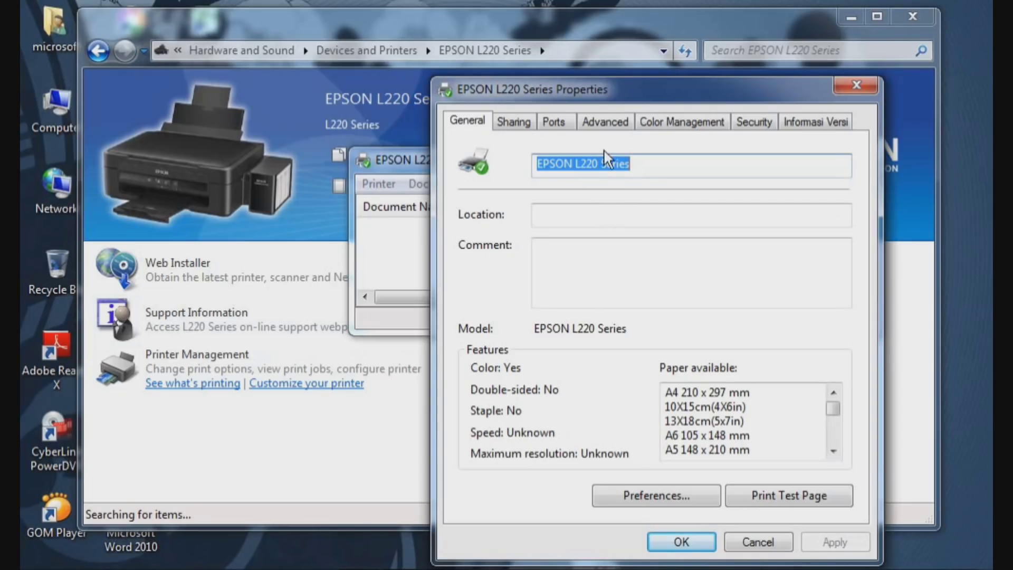
click(514, 121)
click(560, 126)
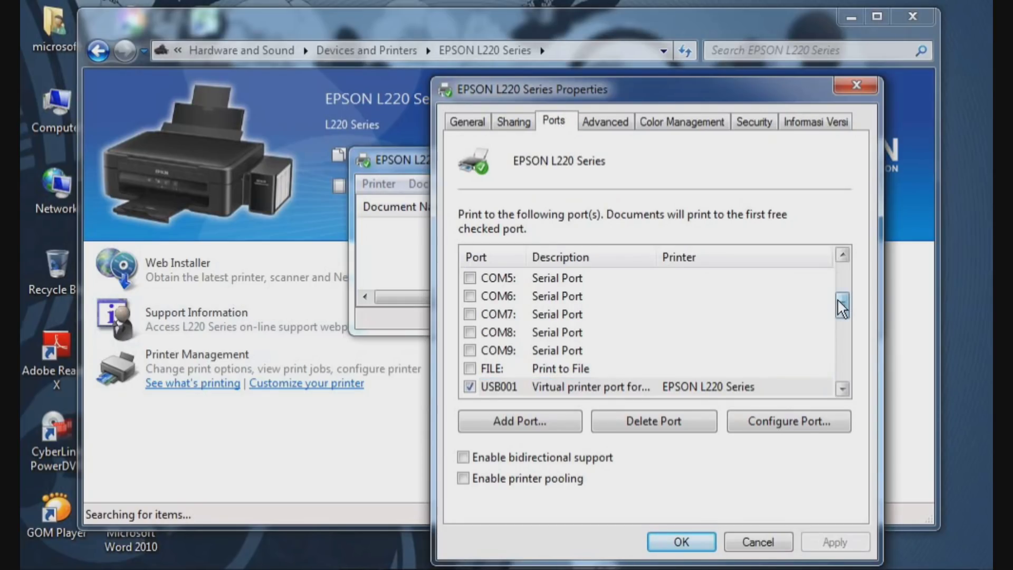
drag(842, 306, 840, 317)
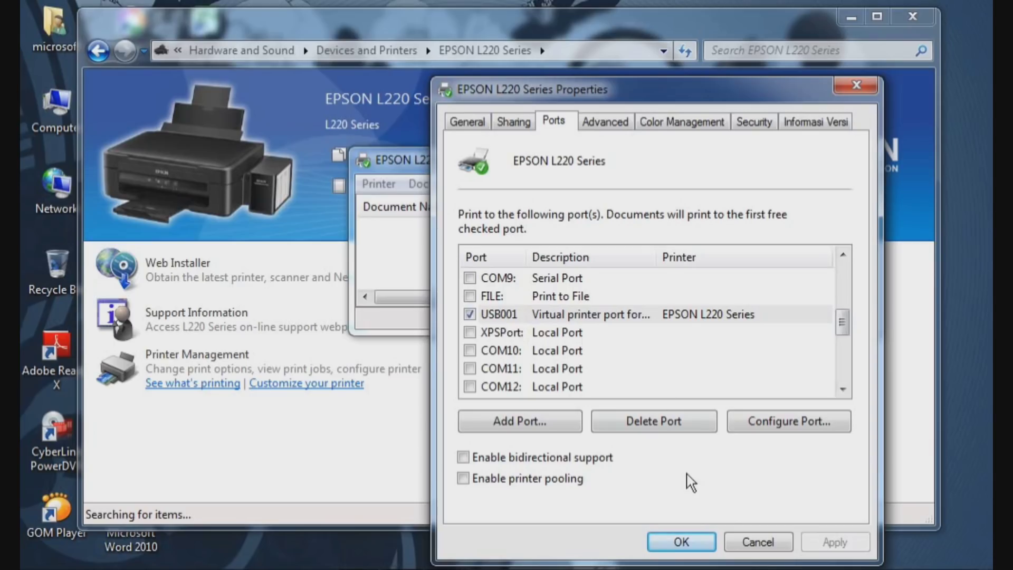
click(681, 542)
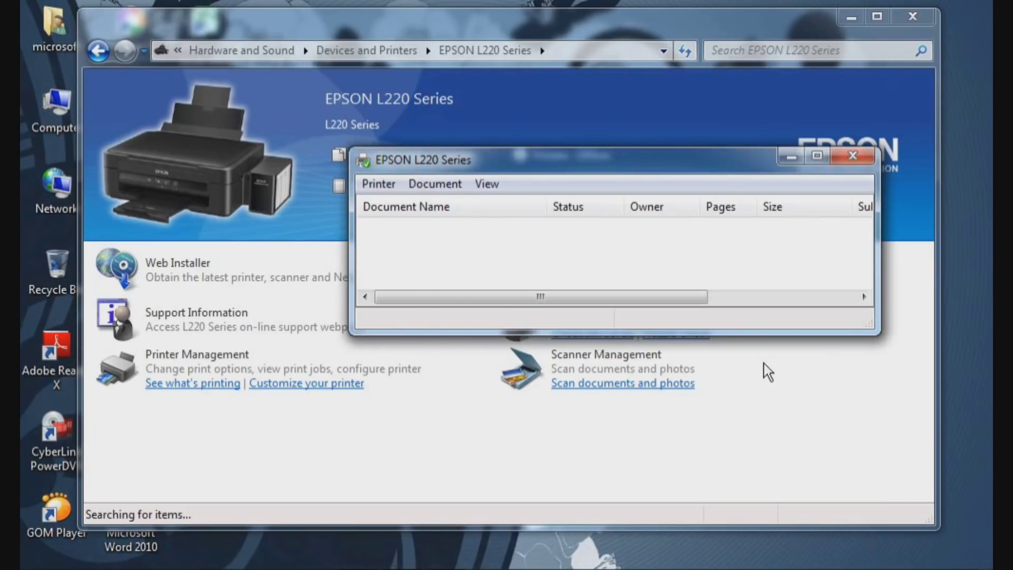
click(847, 156)
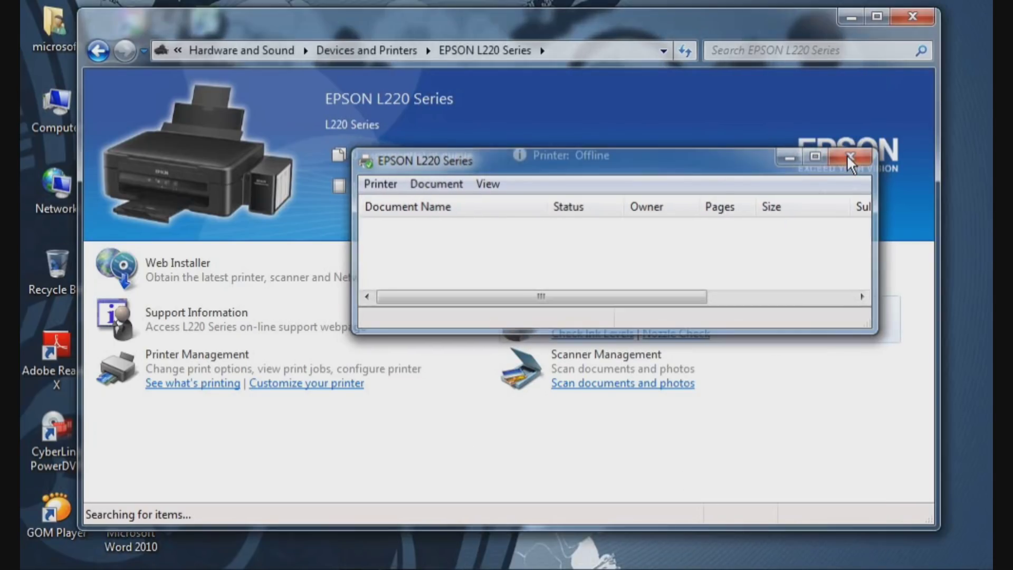
click(911, 17)
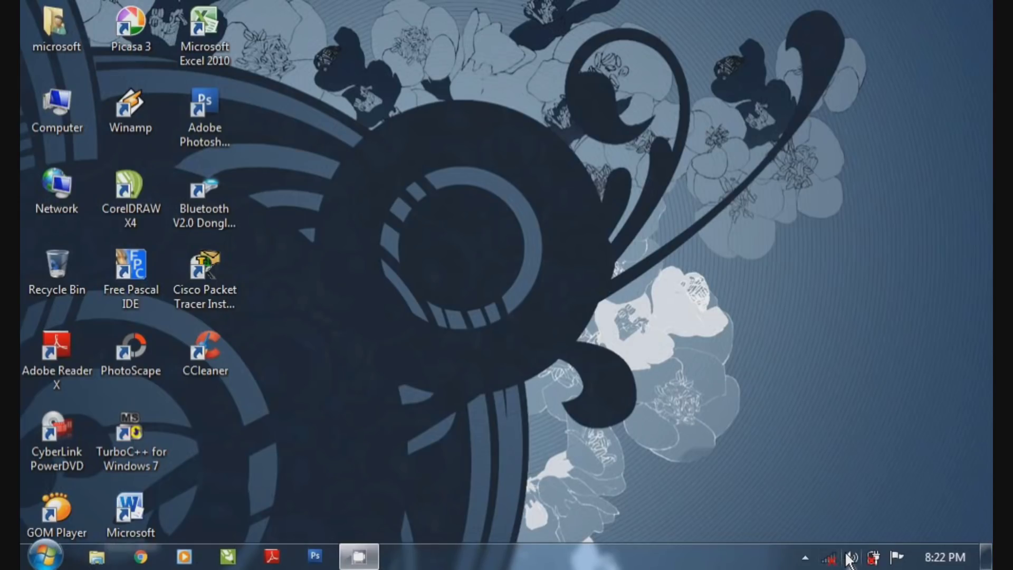
click(812, 562)
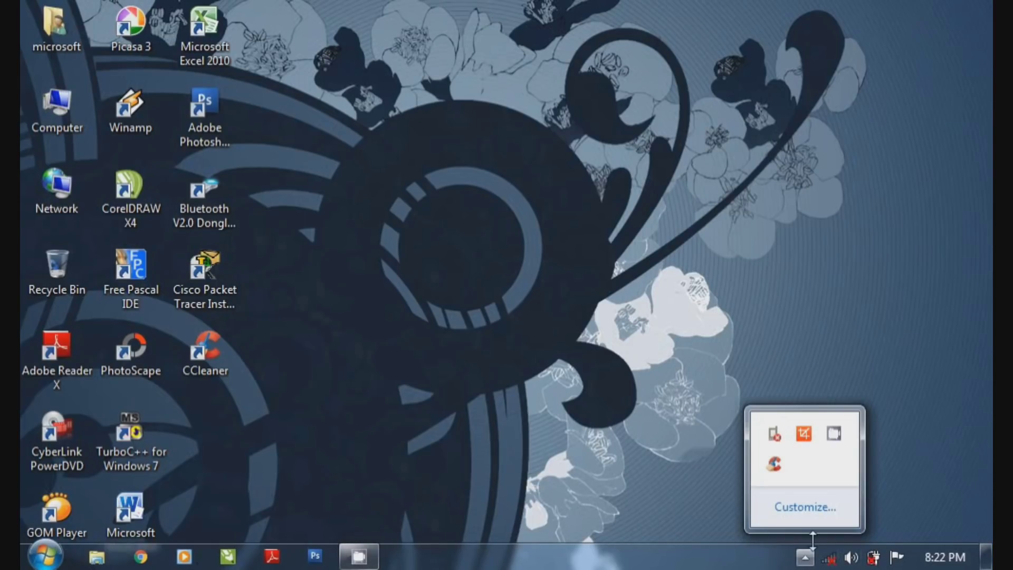
right_click(835, 434)
click(841, 394)
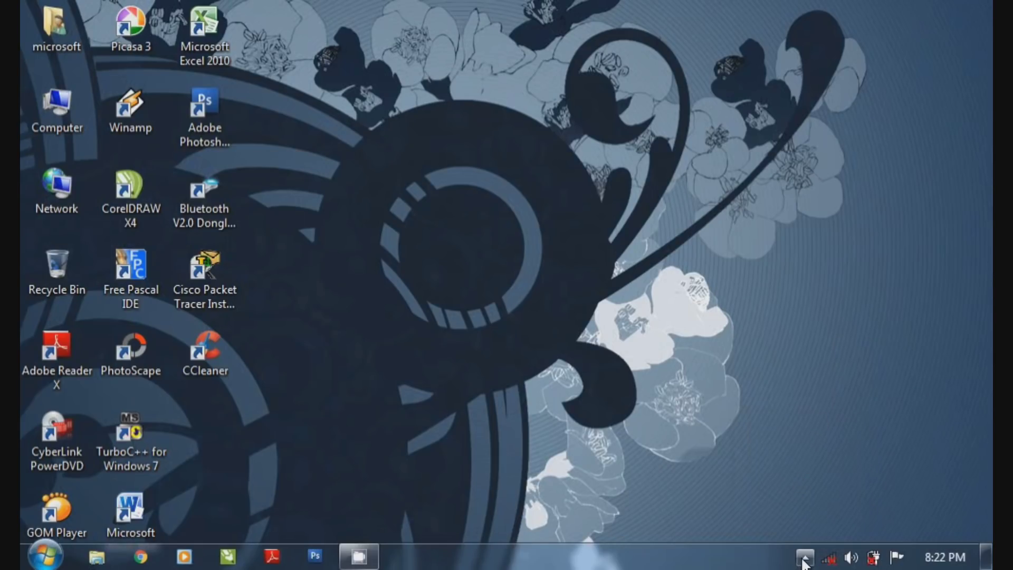
click(805, 559)
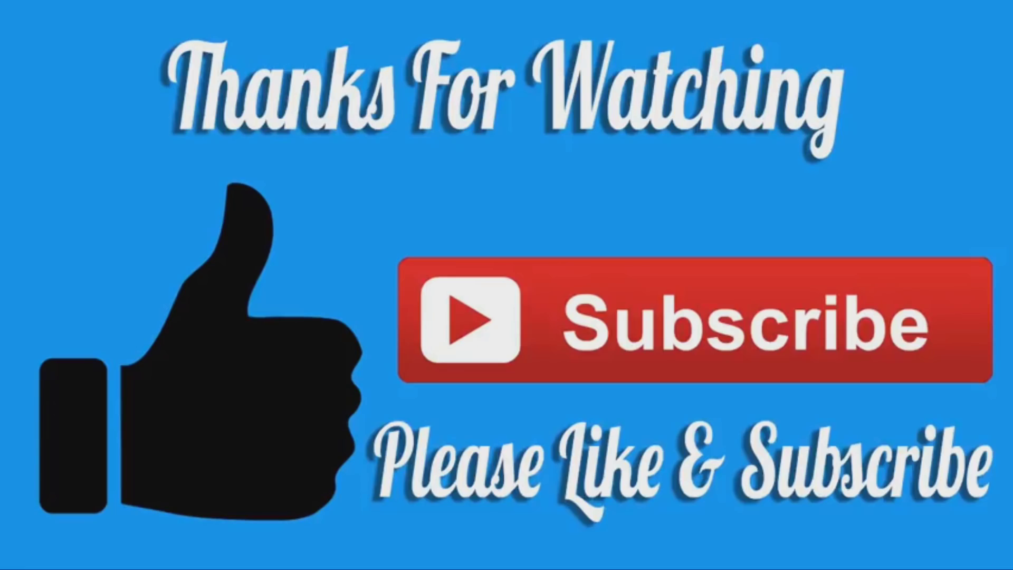